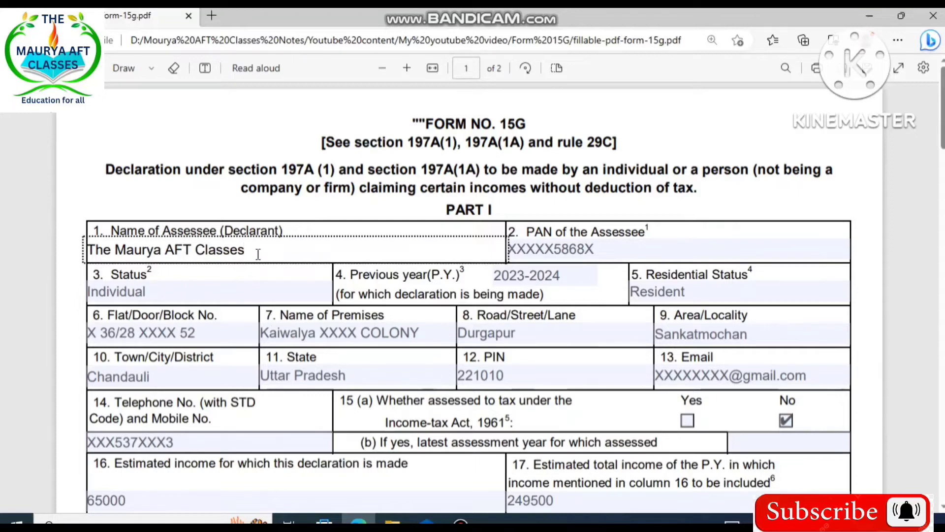
- Review the declarant's status, previous year and residential status entries in Part I of the form
click(281, 200)
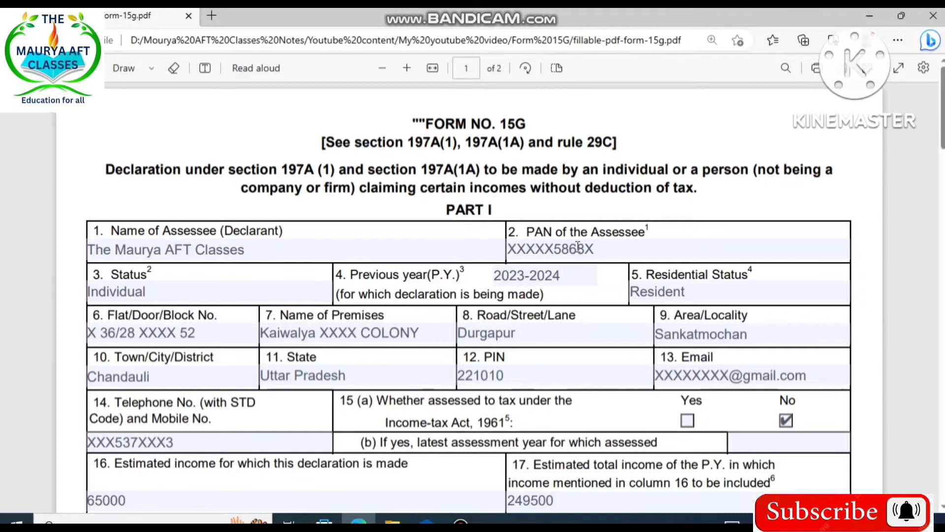
click(143, 292)
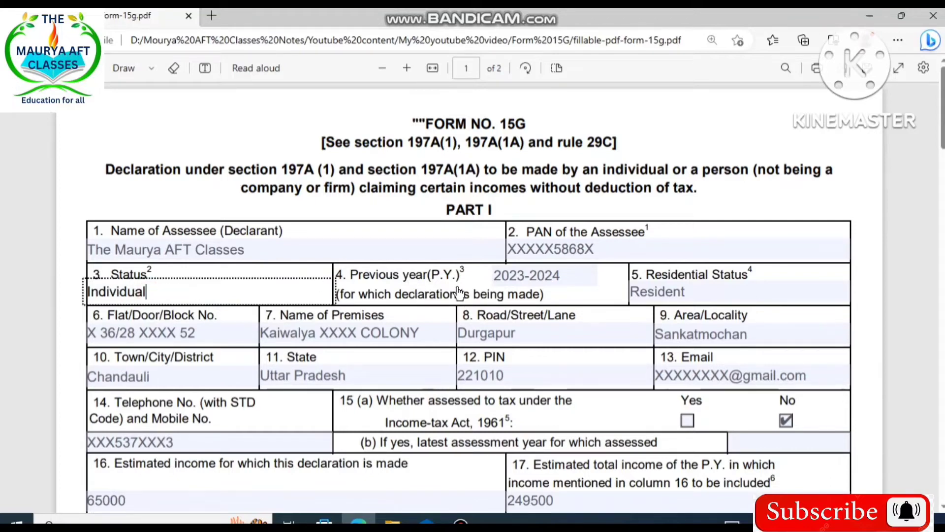
click(517, 275)
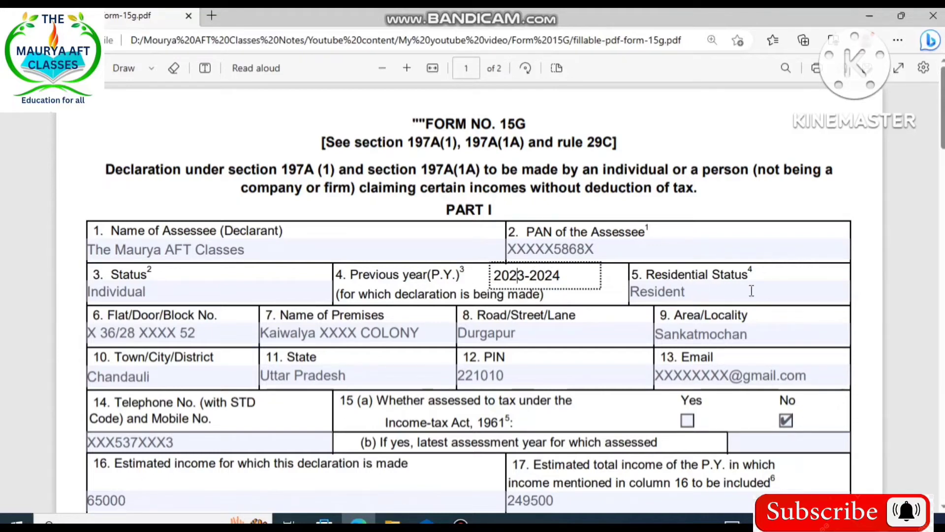
click(673, 294)
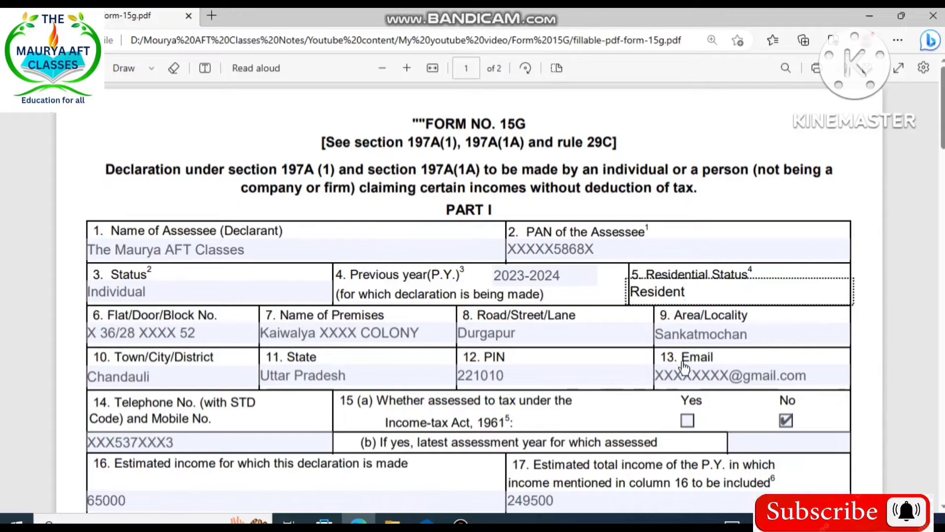
- Look through the address and contact entries, consult note 5 on page 2, and return to question 15 in Part I
scroll(705, 368, down, 2)
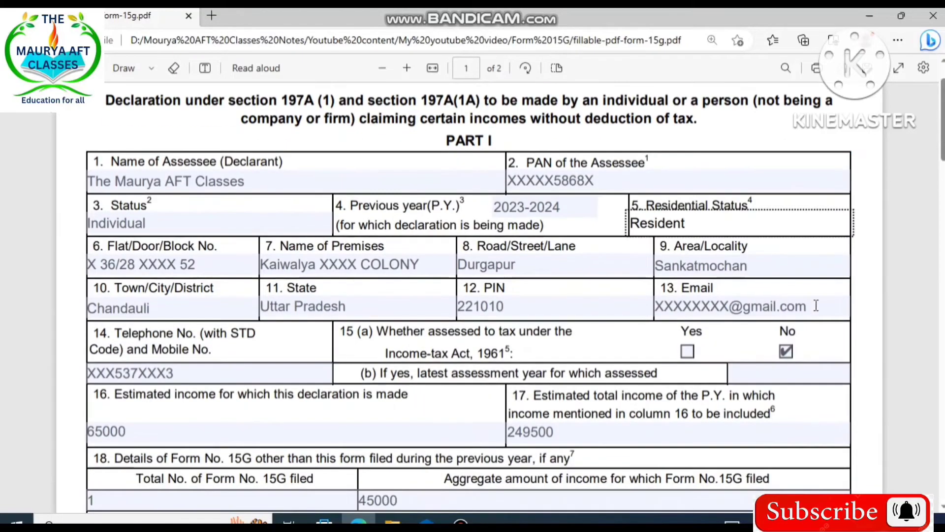
scroll(468, 353, down, 3)
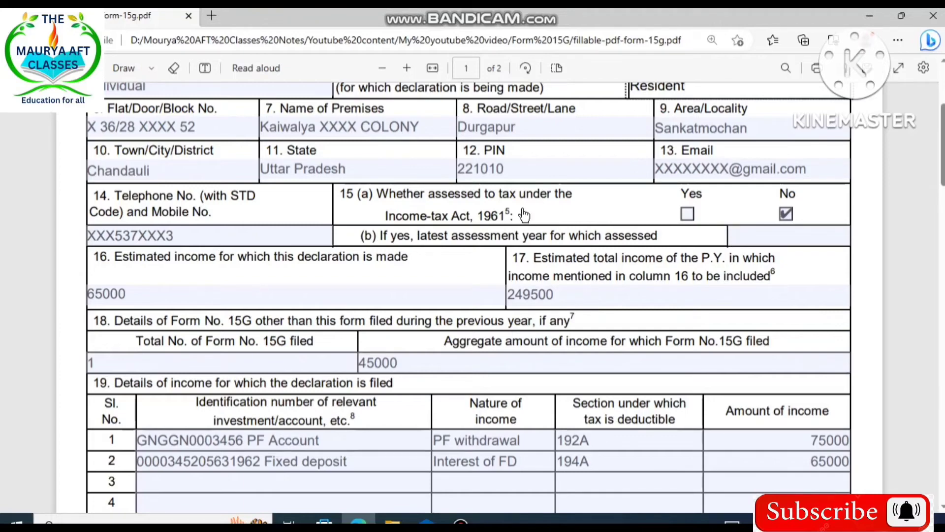
scroll(362, 292, down, 4)
scroll(363, 293, up, 4)
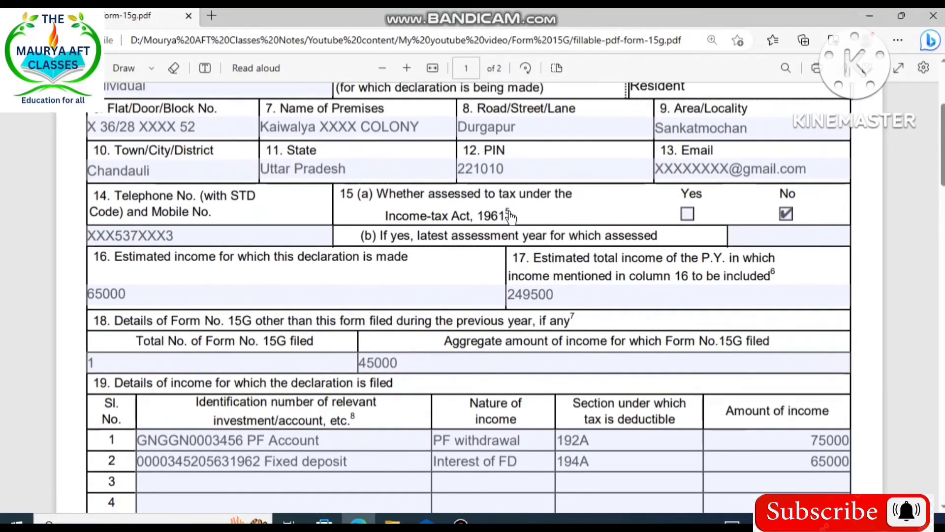
scroll(377, 326, down, 20)
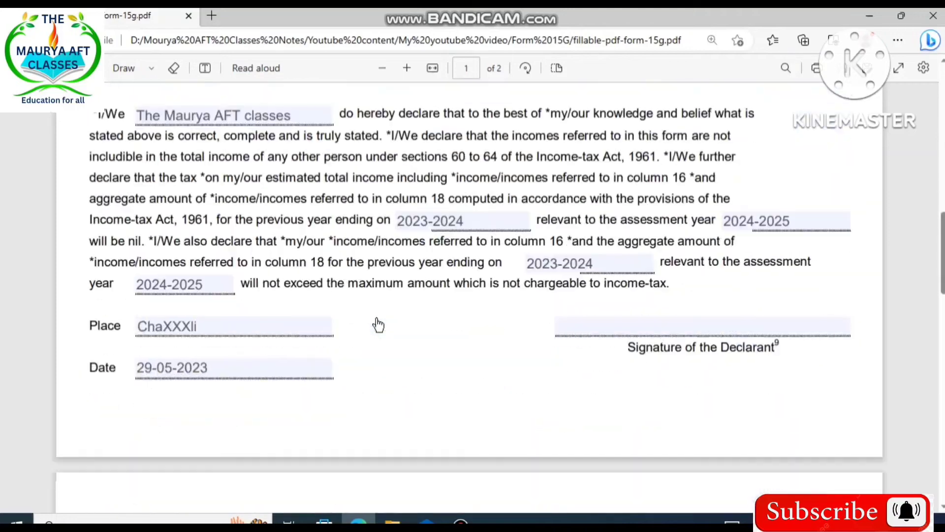
scroll(377, 324, down, 7)
scroll(163, 302, up, 3)
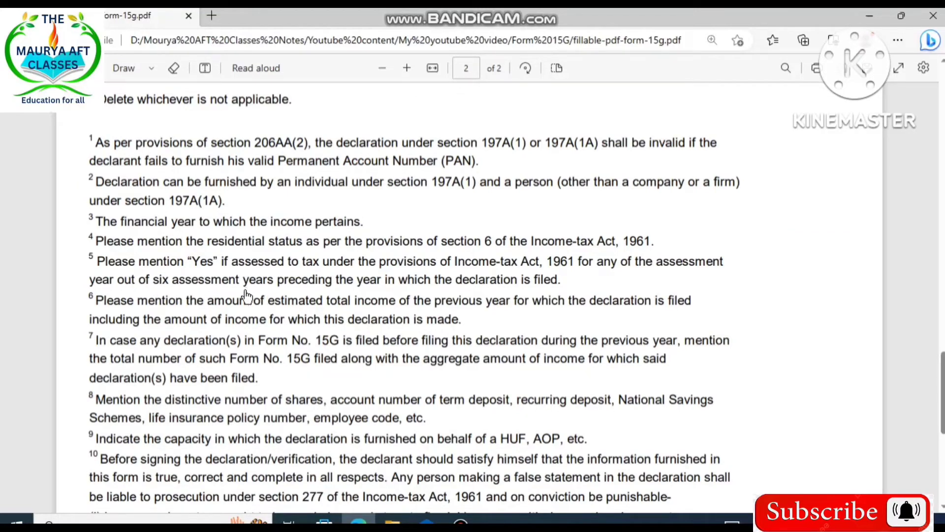
scroll(246, 295, up, 20)
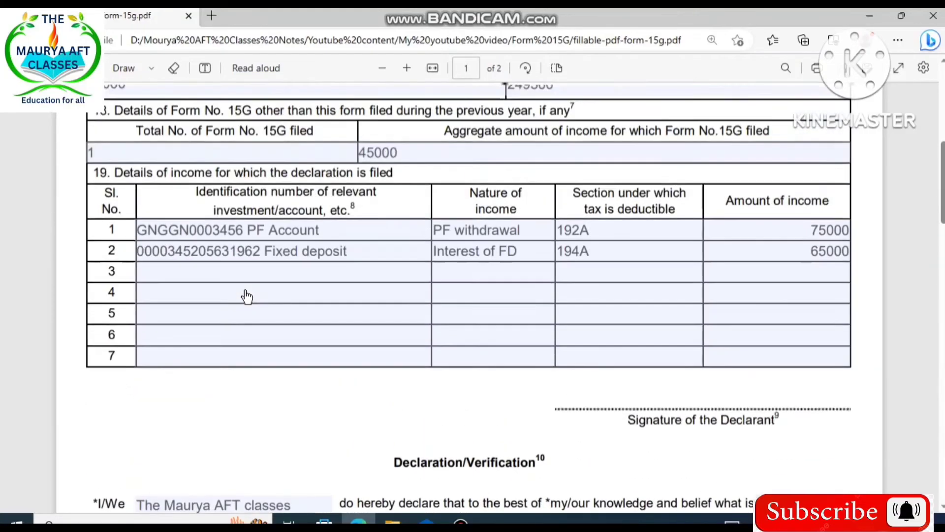
scroll(247, 297, up, 2)
scroll(251, 306, down, 2)
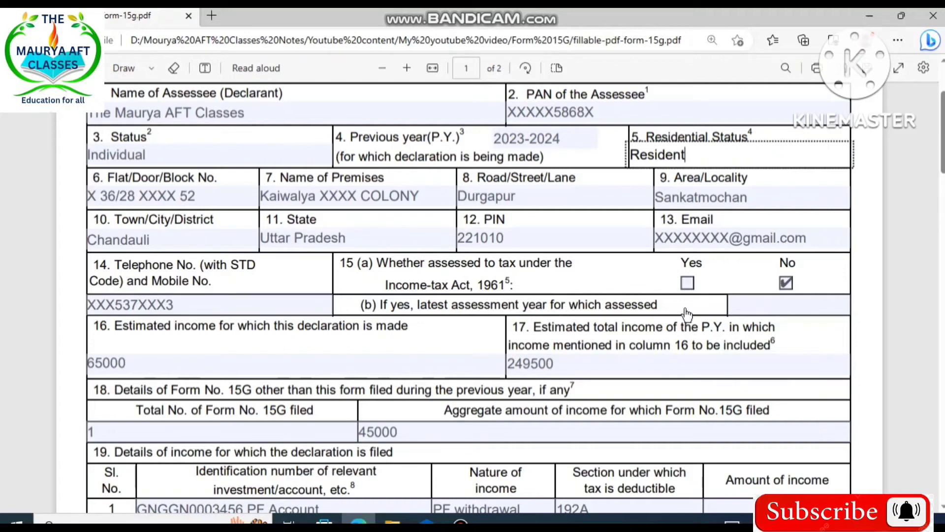
- Try the Yes checkbox for question 15(a), assessed to tax under the Income-tax Act, and clear it again
click(686, 285)
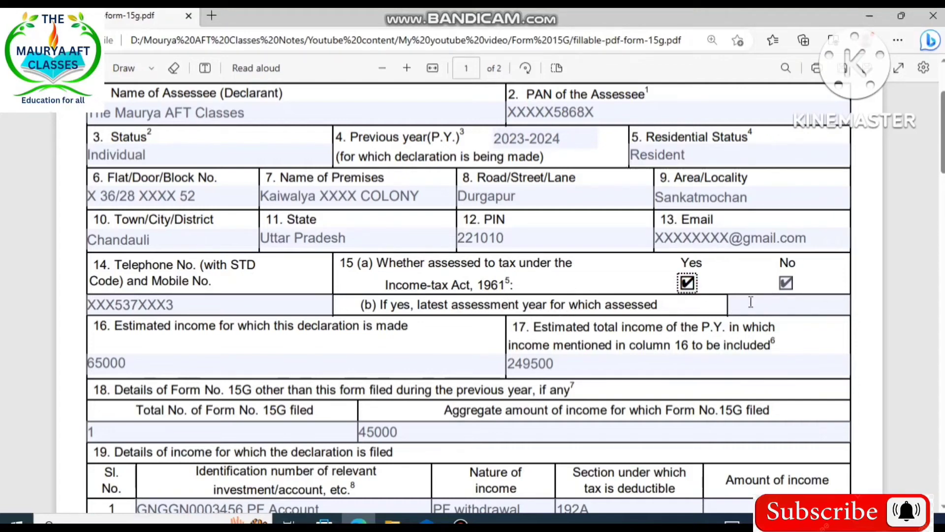
click(687, 284)
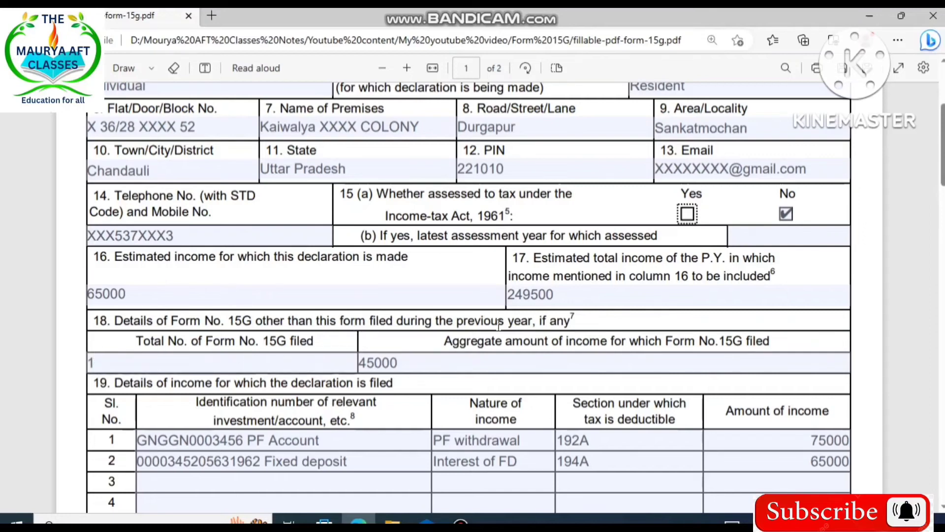
- Review the number and aggregate amount of earlier Form 15G filings in item 18 and the income details in item 19
click(108, 363)
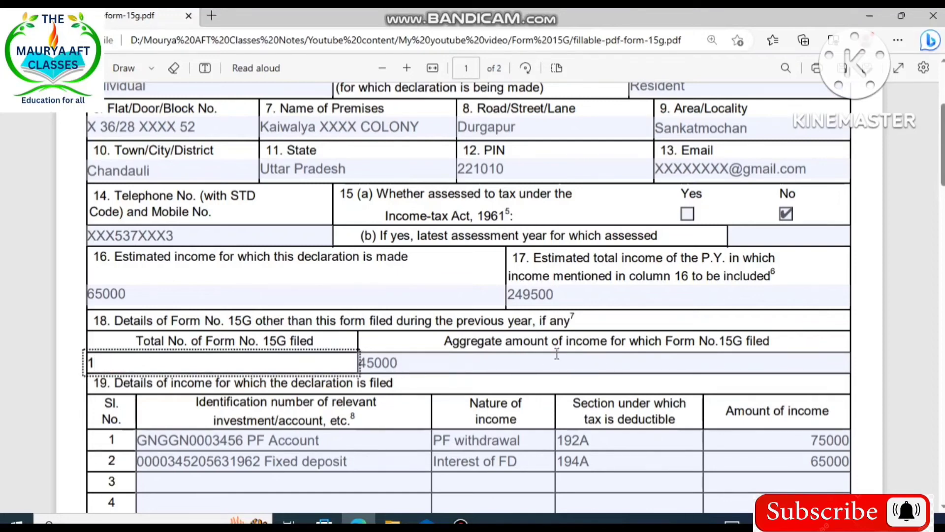
click(407, 367)
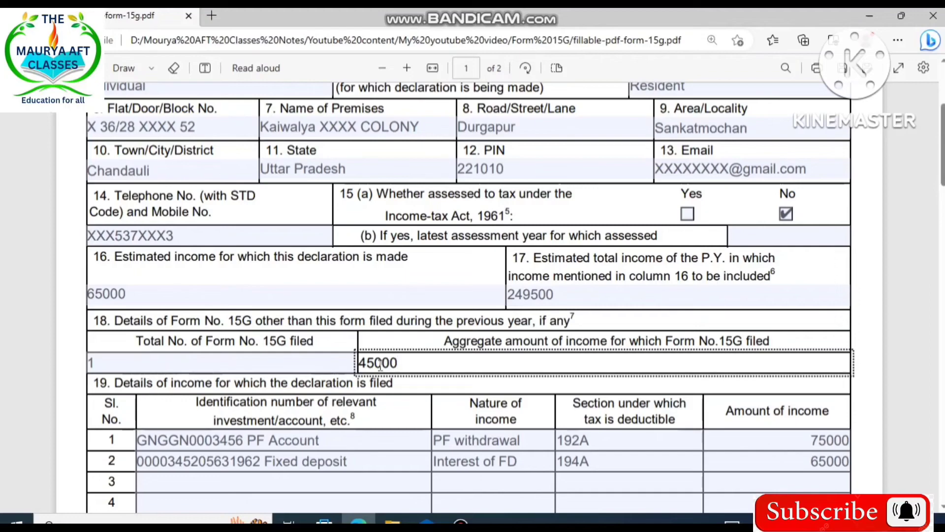
scroll(428, 374, down, 3)
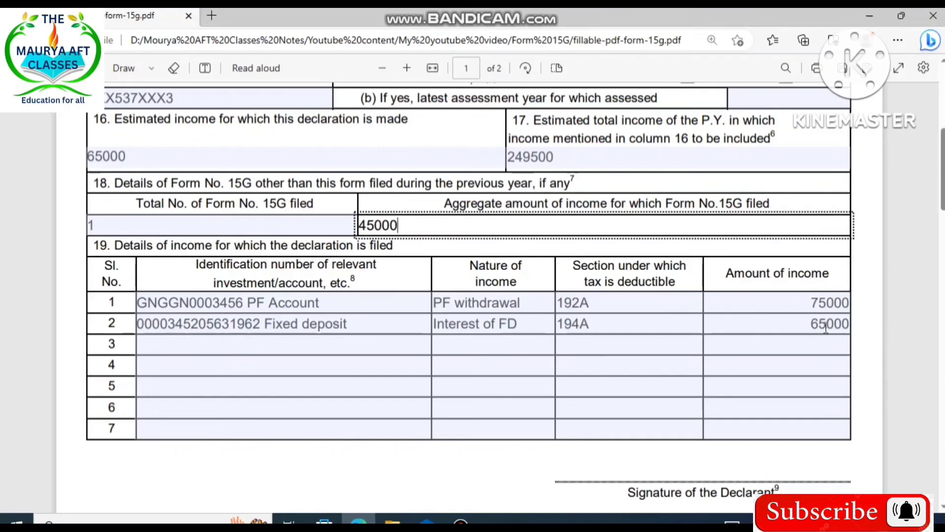
- Highlight the declaration's wording "will be nil" and "will not exceed the maximum amount which is not chargeable to income-tax"
scroll(776, 342, down, 9)
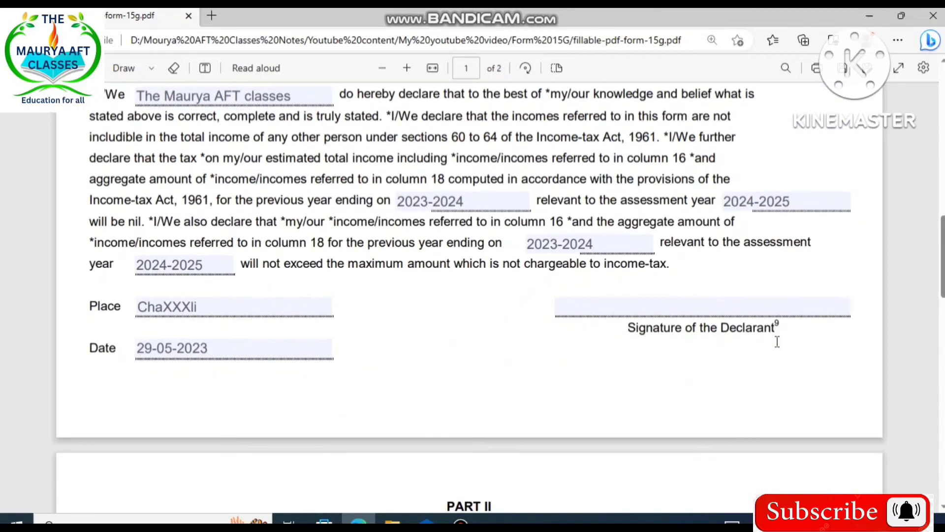
scroll(777, 342, up, 3)
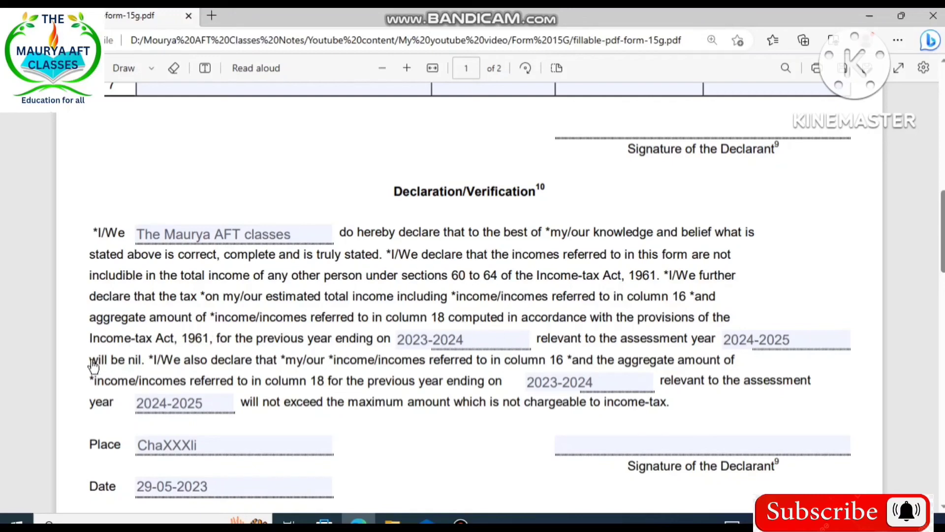
drag(90, 361, 161, 361)
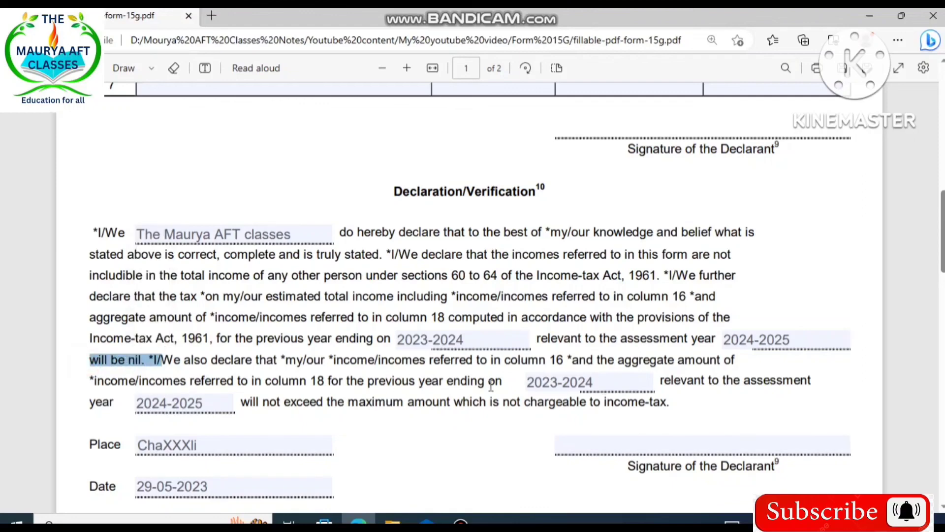
drag(243, 407, 662, 401)
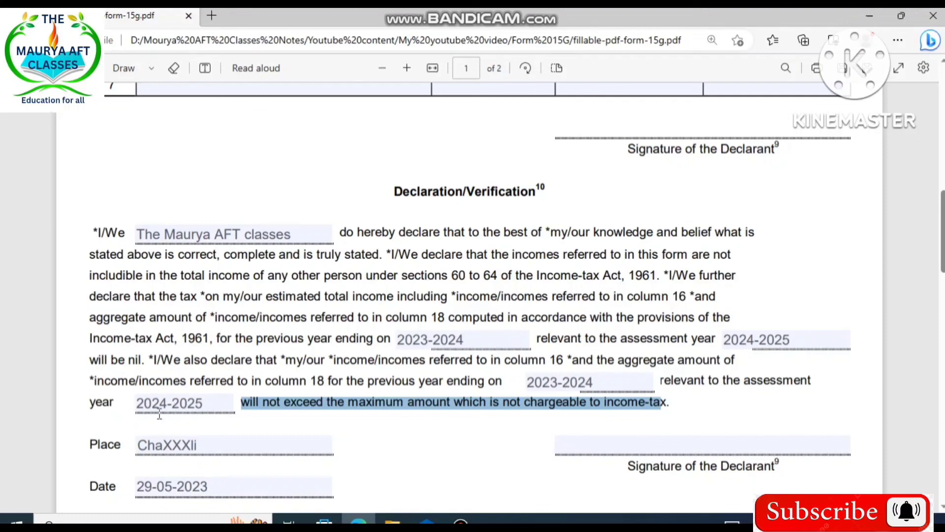
- Examine the declarant's signature places and the Part II fields for the person responsible for paying, and return to the start of the form
scroll(418, 427, down, 1)
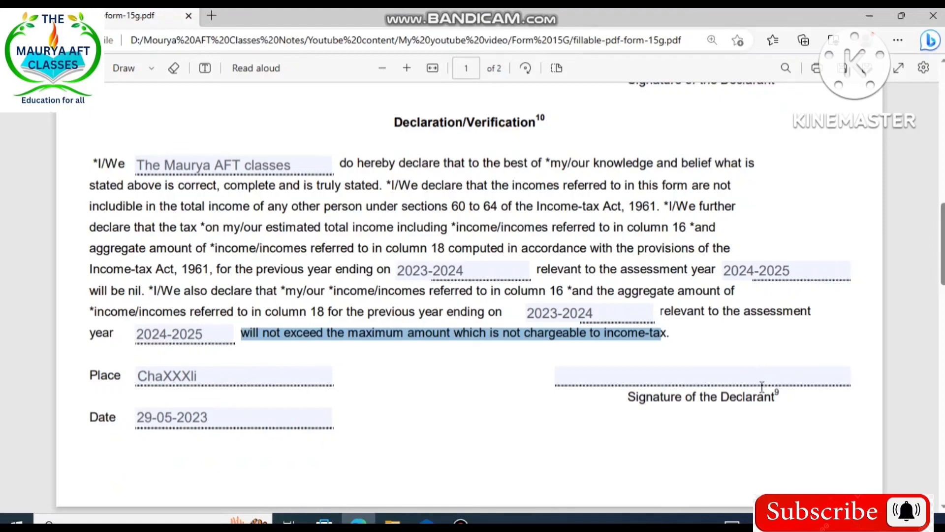
scroll(413, 319, up, 10)
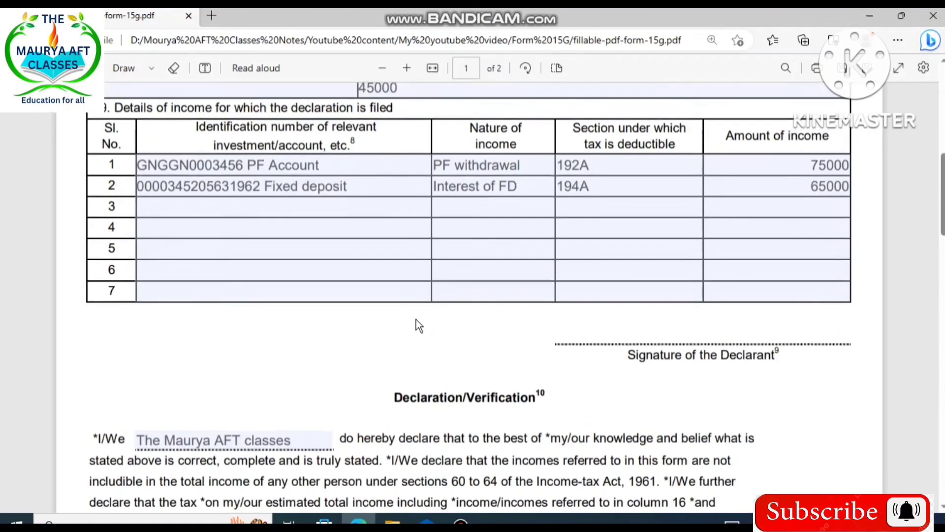
scroll(547, 327, down, 12)
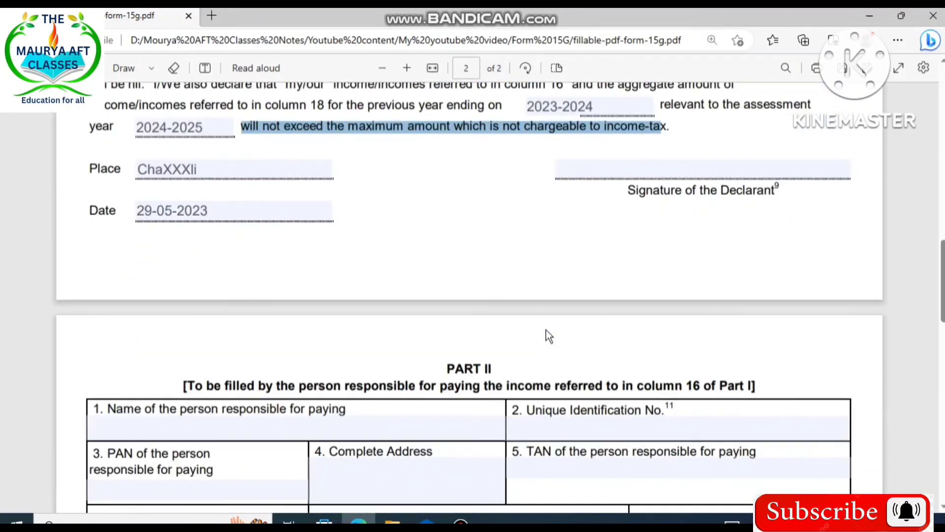
scroll(547, 335, down, 3)
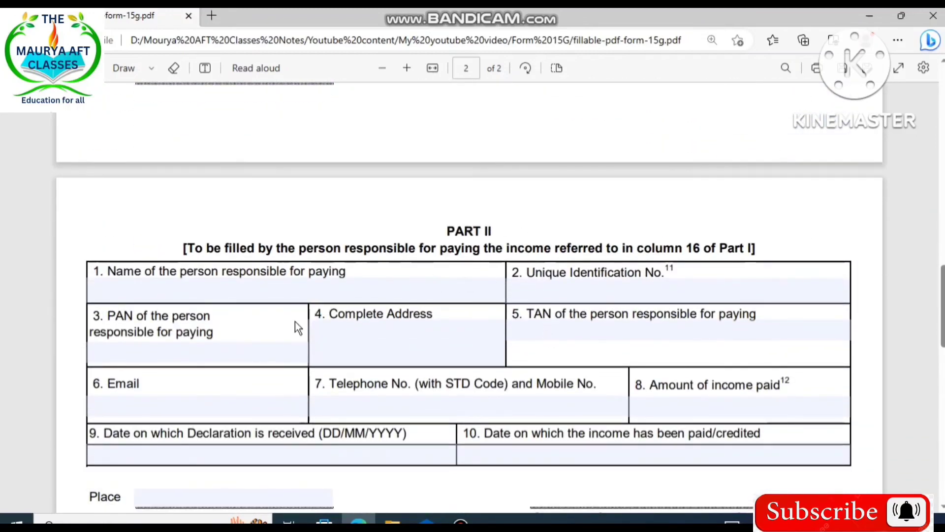
scroll(569, 334, down, 5)
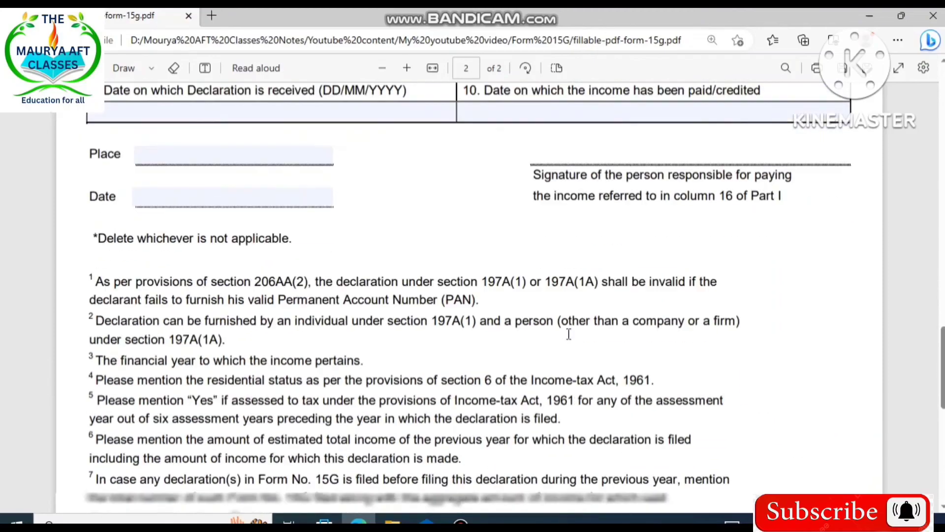
scroll(333, 277, up, 5)
scroll(333, 277, up, 8)
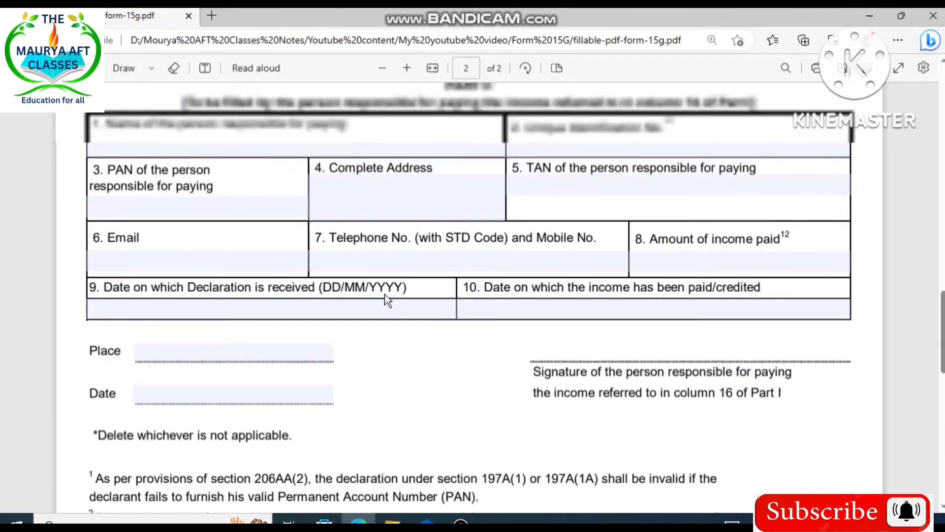
scroll(441, 283, down, 4)
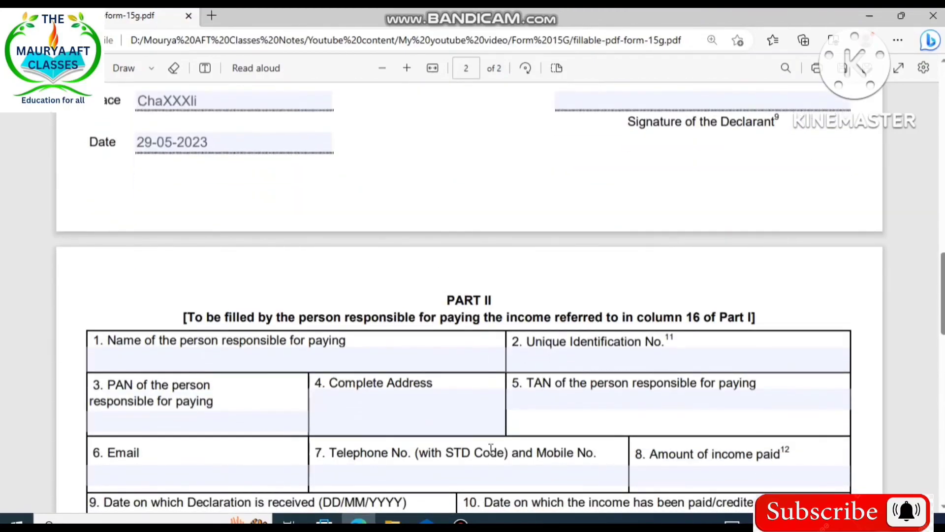
scroll(490, 449, up, 15)
scroll(491, 449, up, 1)
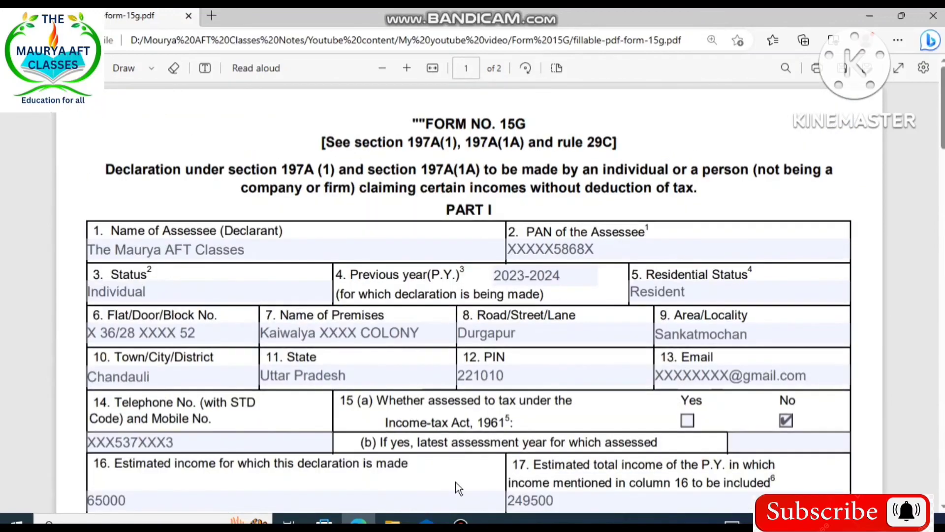